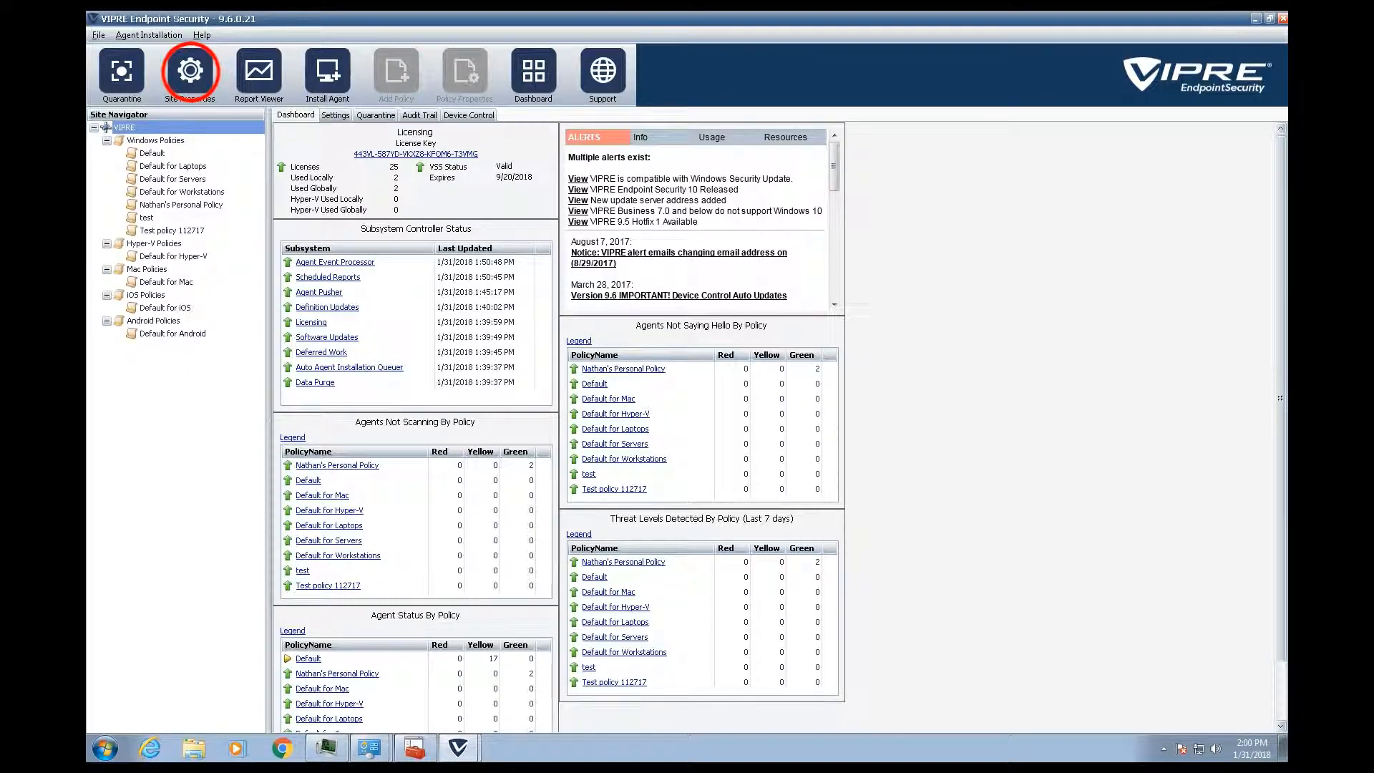
- Open the site properties and review the registration, unprotected computer discovery and agent installation settings
click(188, 75)
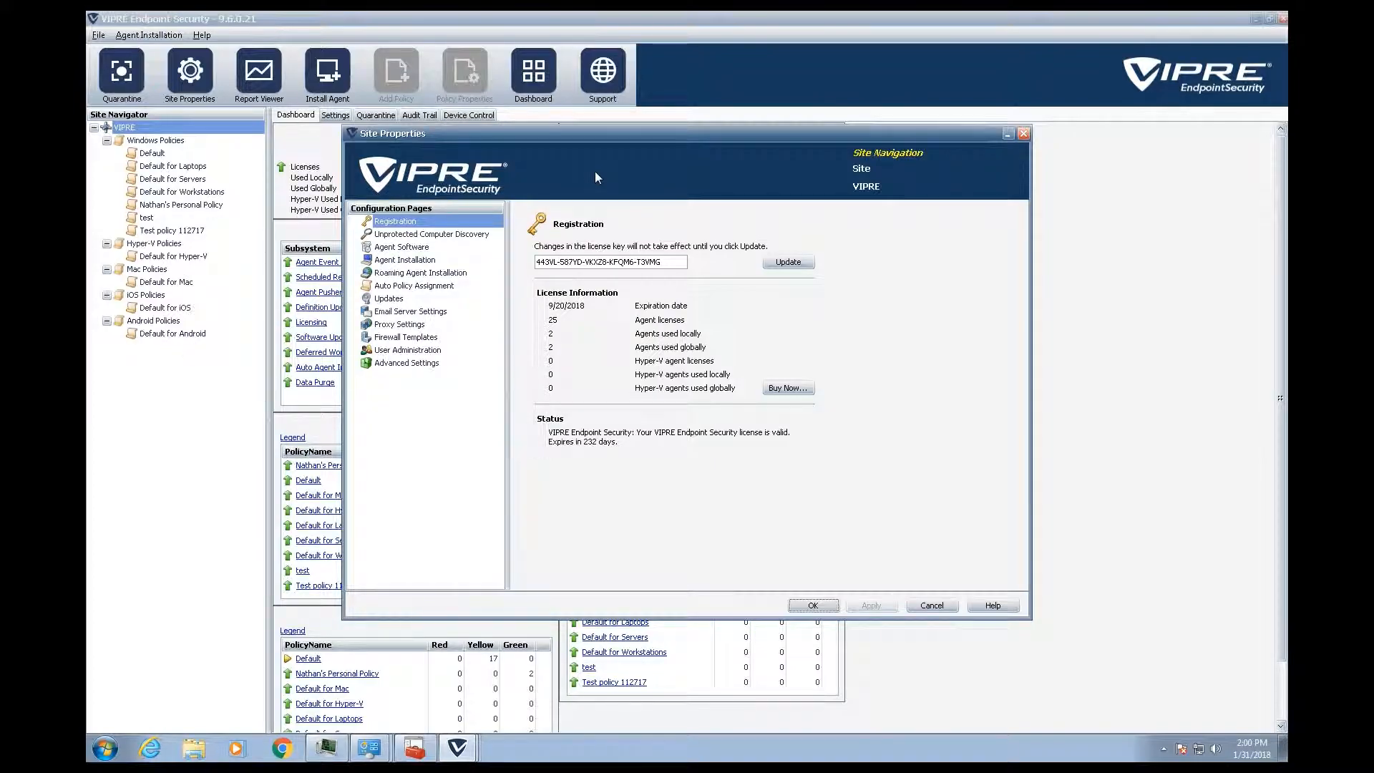
click(676, 260)
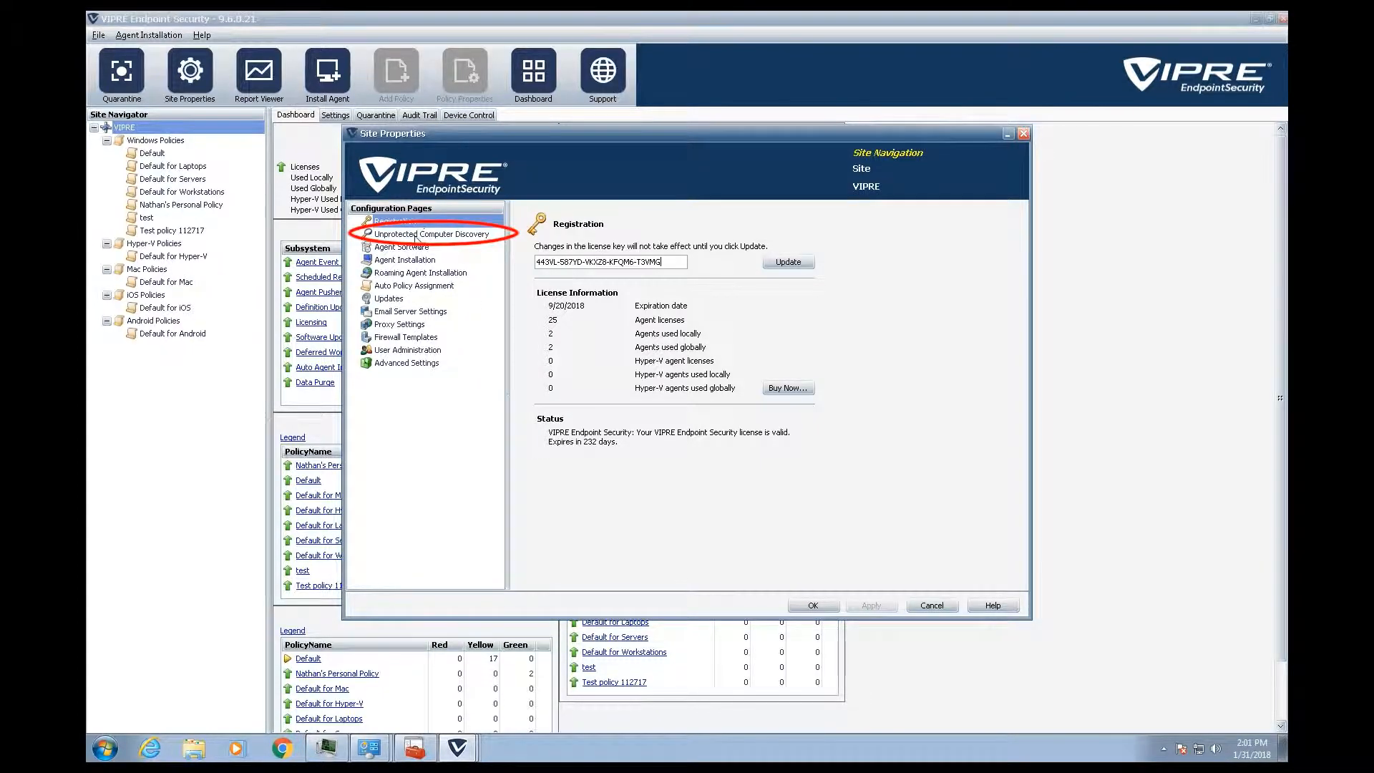
click(416, 237)
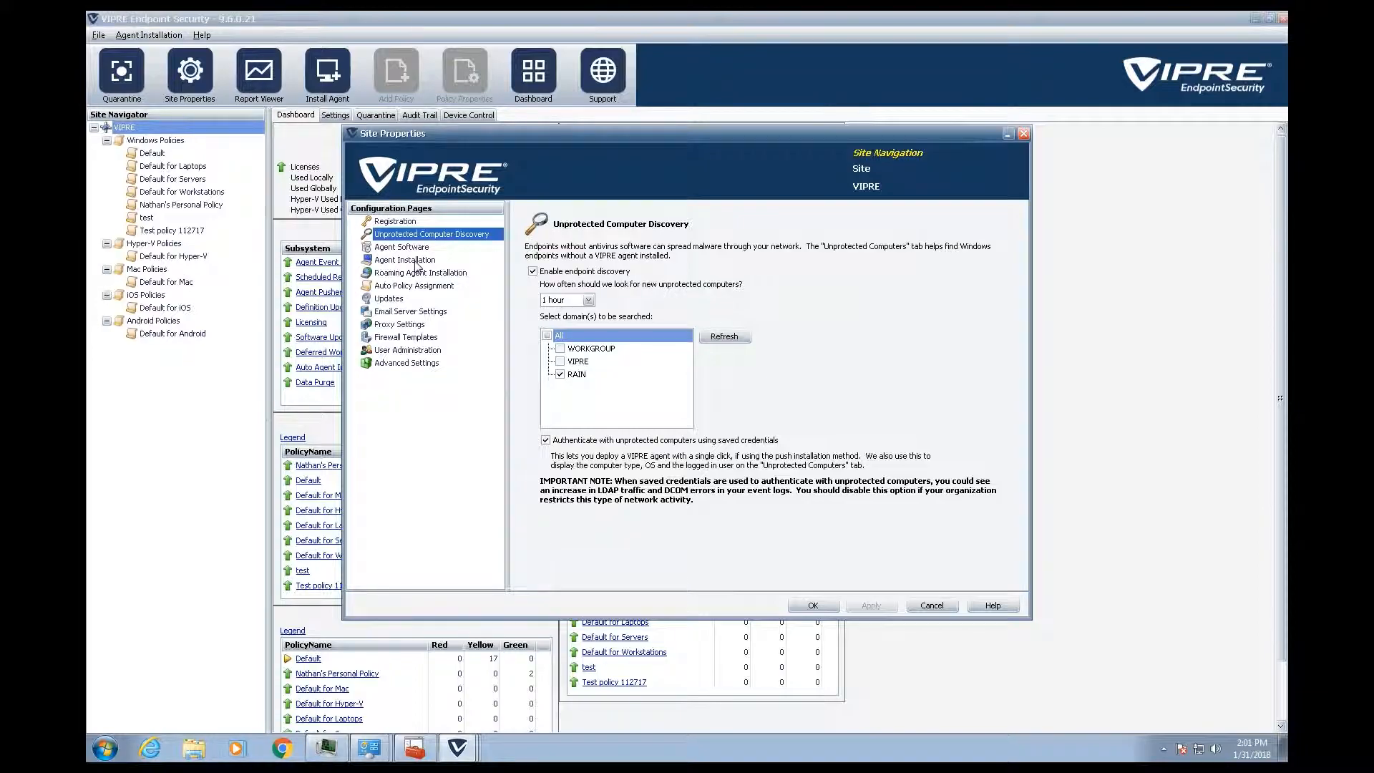
click(418, 261)
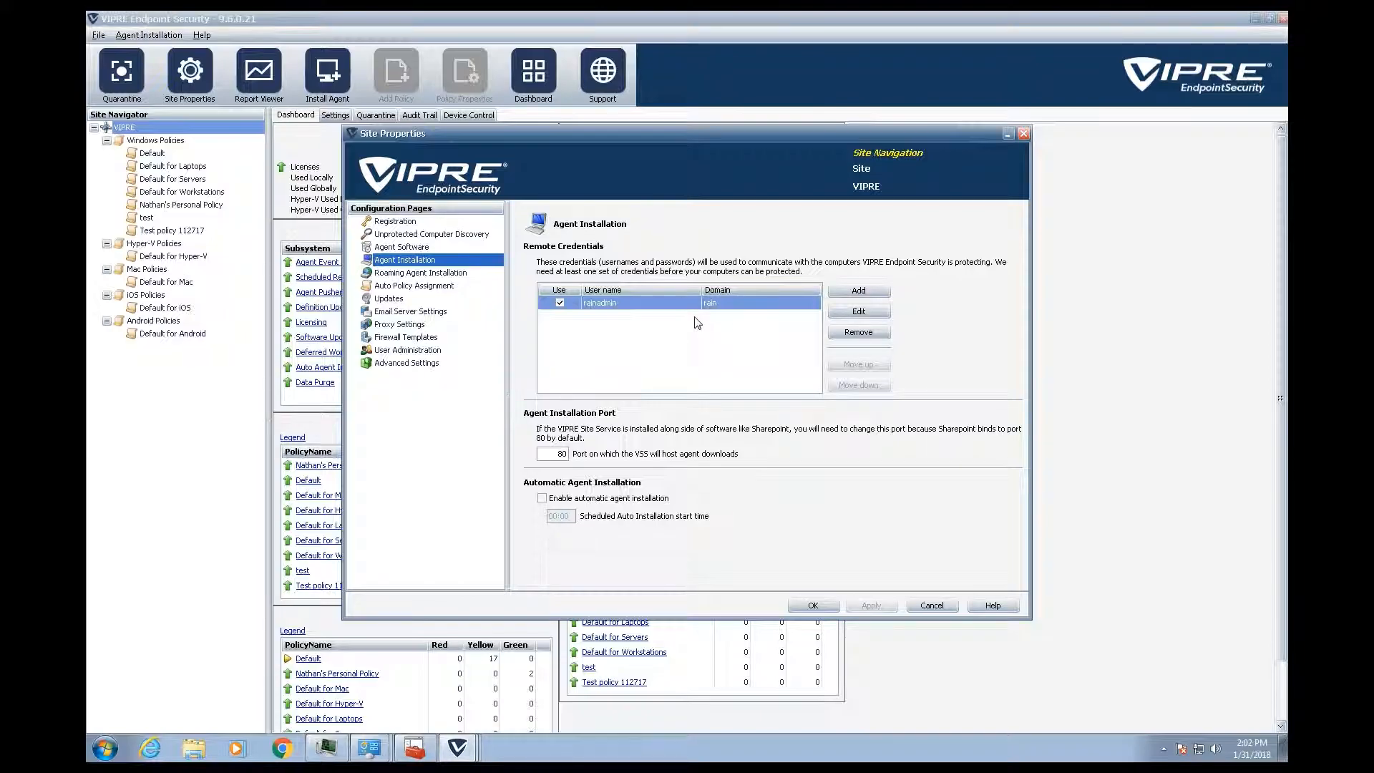
- Review the automatic policy assignment, including the policies available for workstations, and the email server settings
click(431, 286)
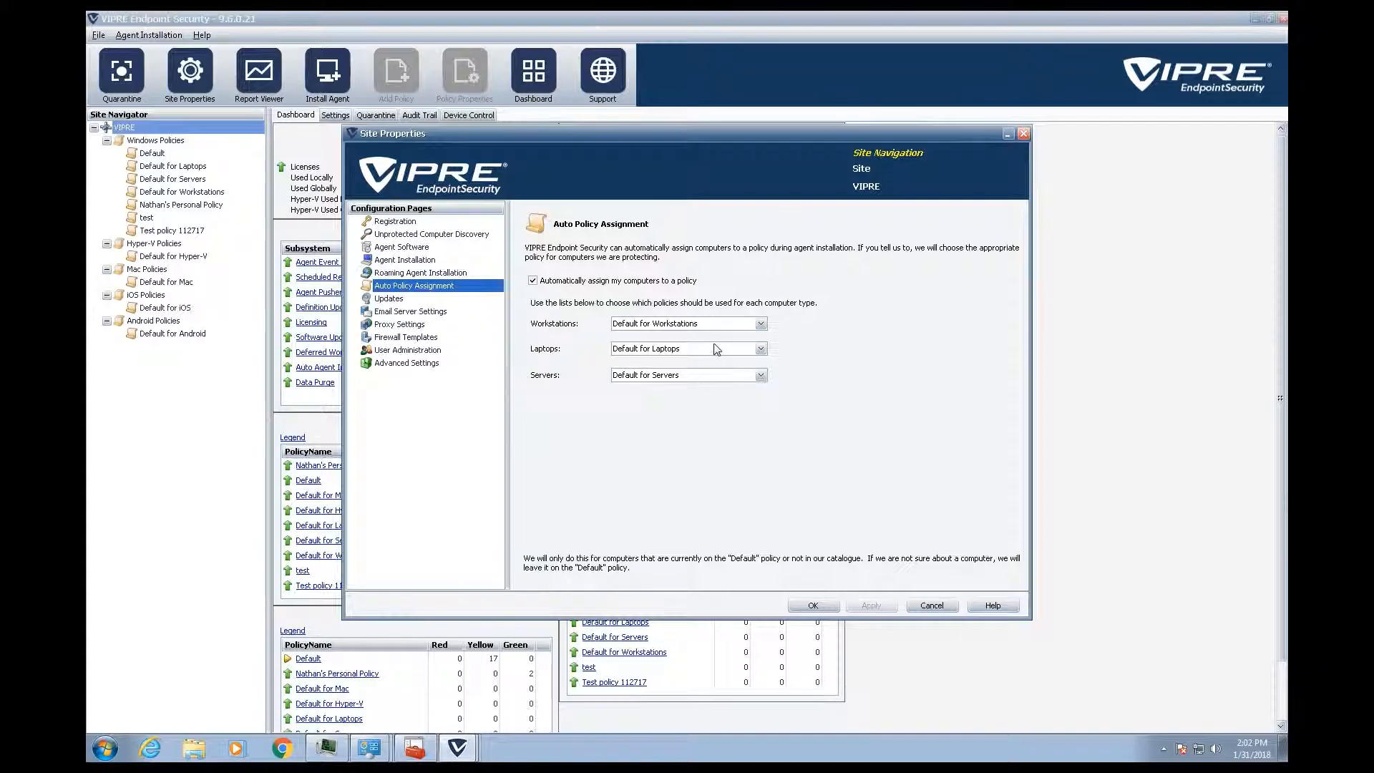
click(760, 325)
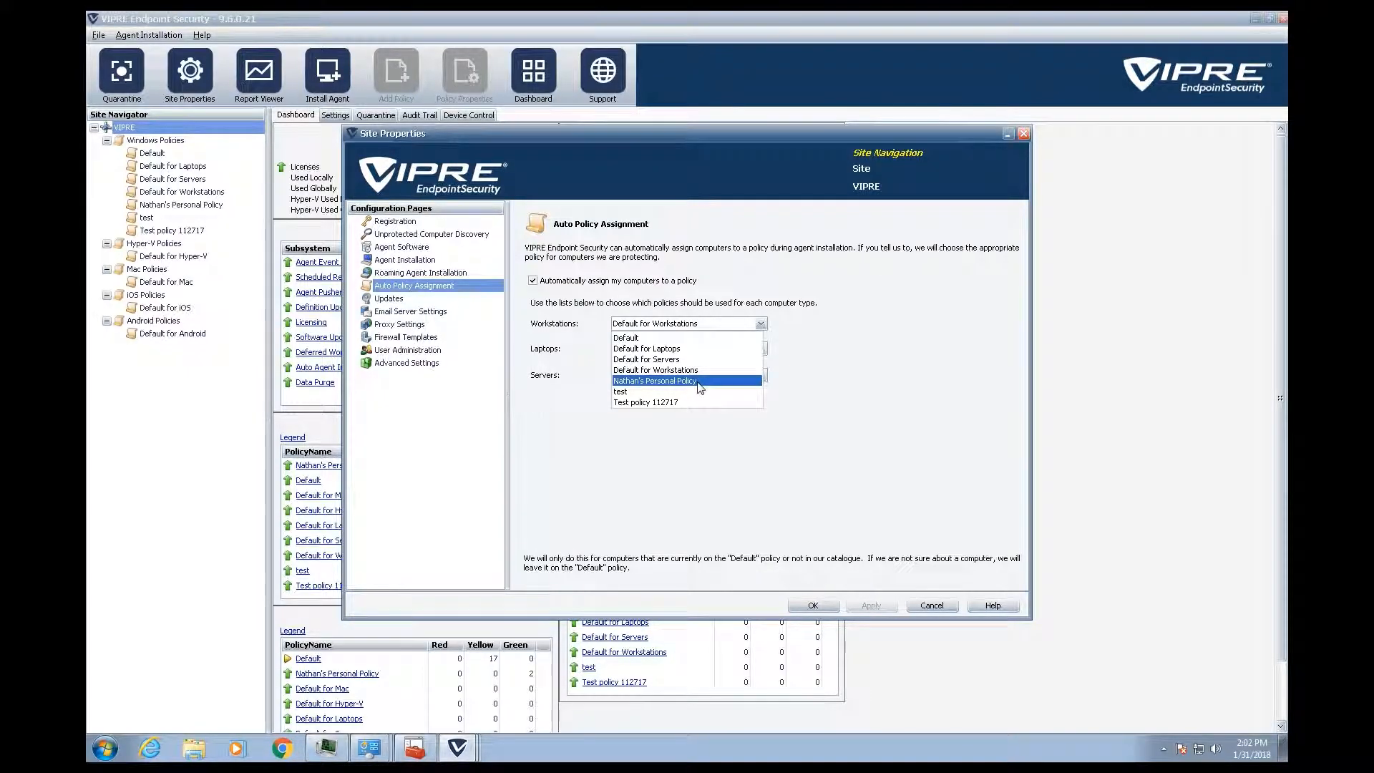
click(651, 241)
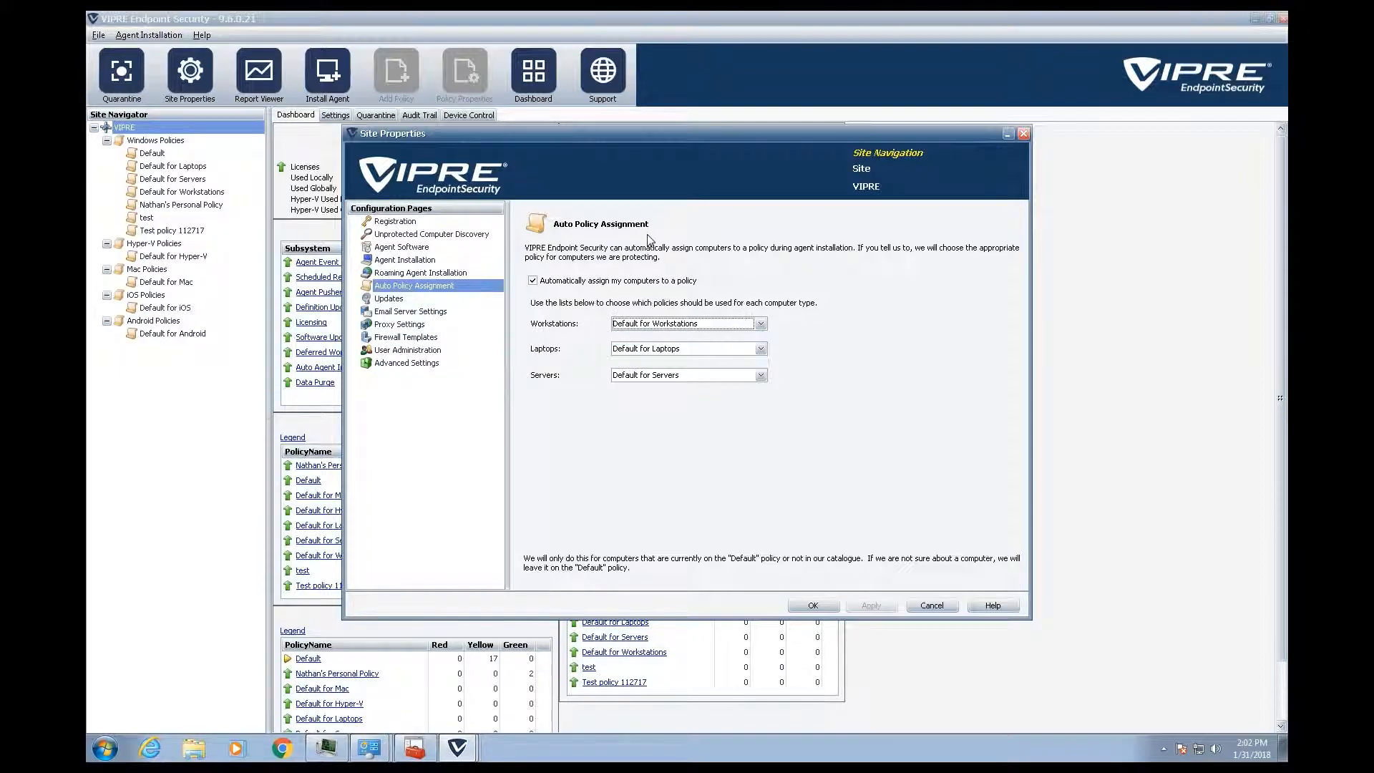
click(417, 313)
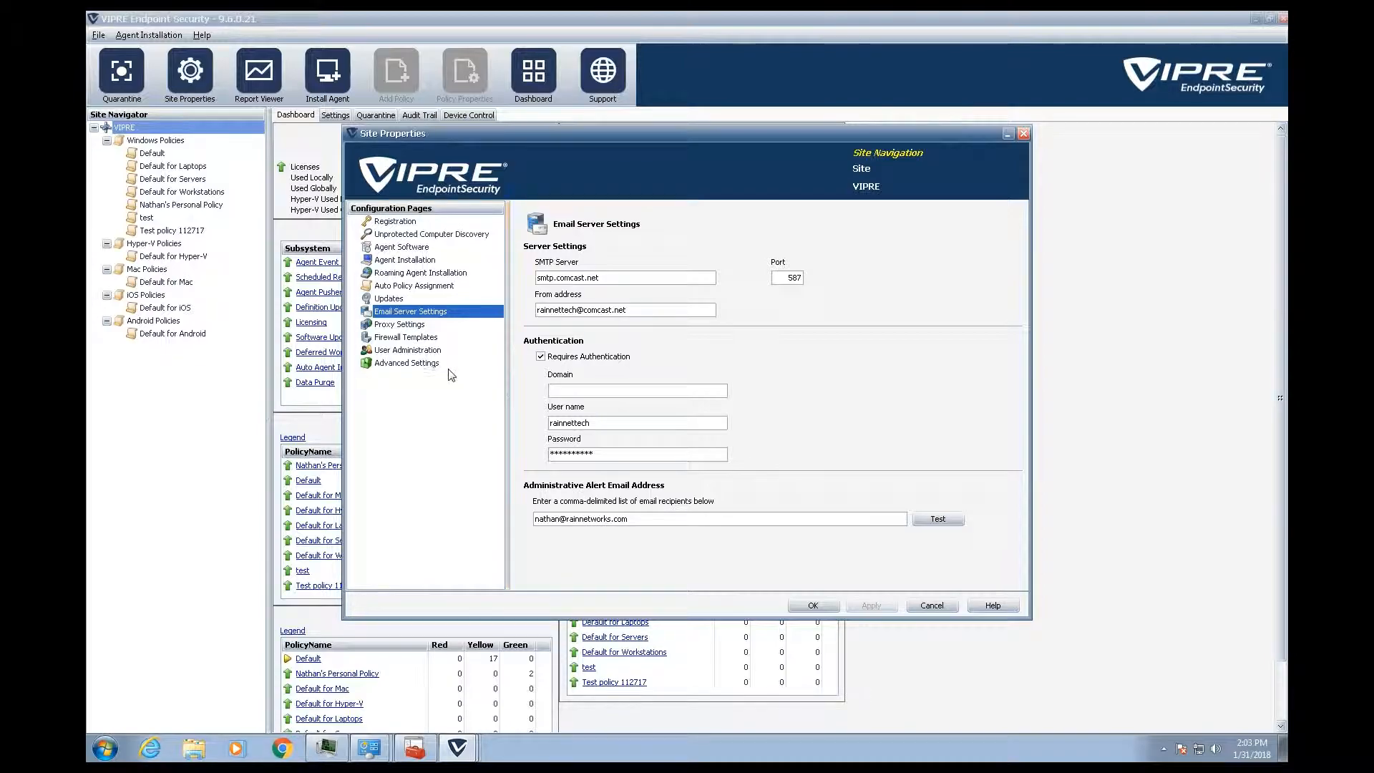
- Open the Main LAN firewall template and examine its application exceptions and the Allow Telnet and Allow RDP advanced exceptions
click(410, 339)
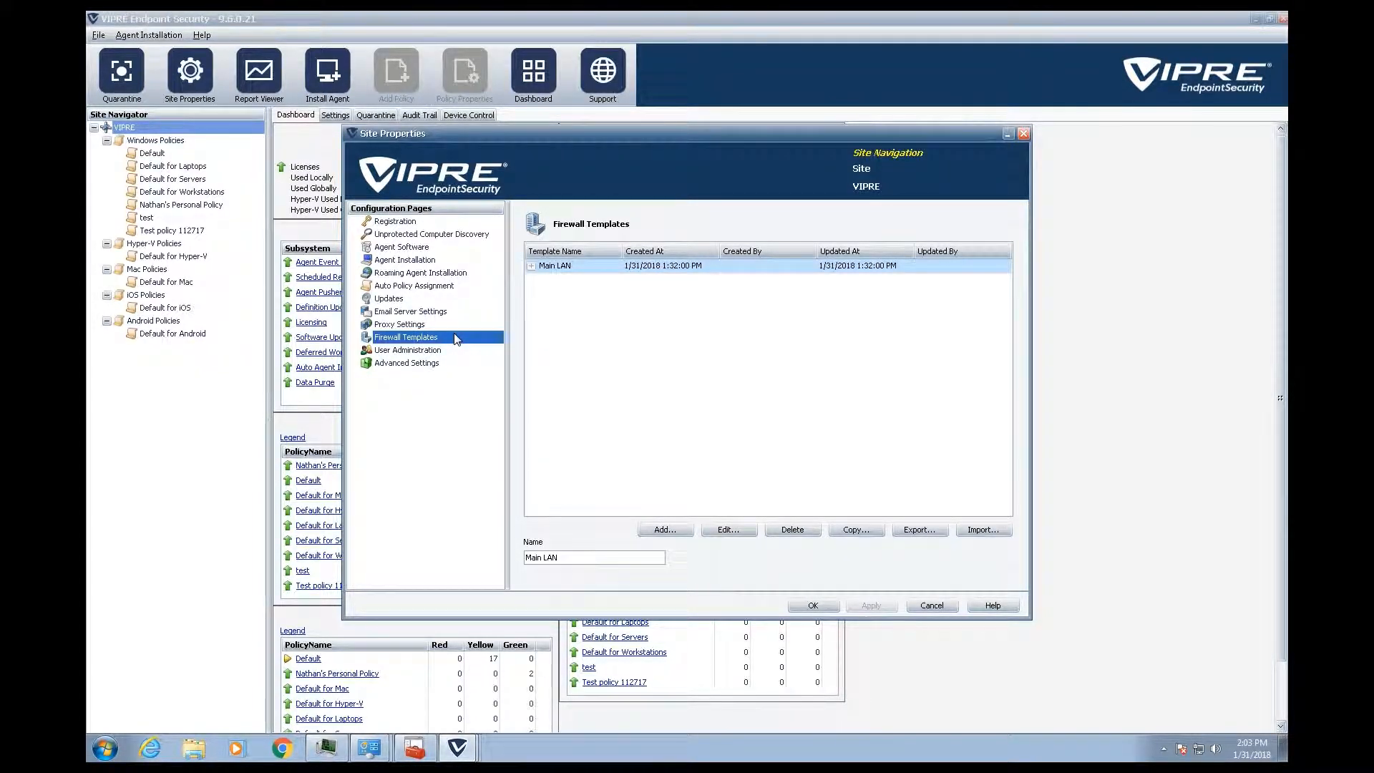
click(729, 530)
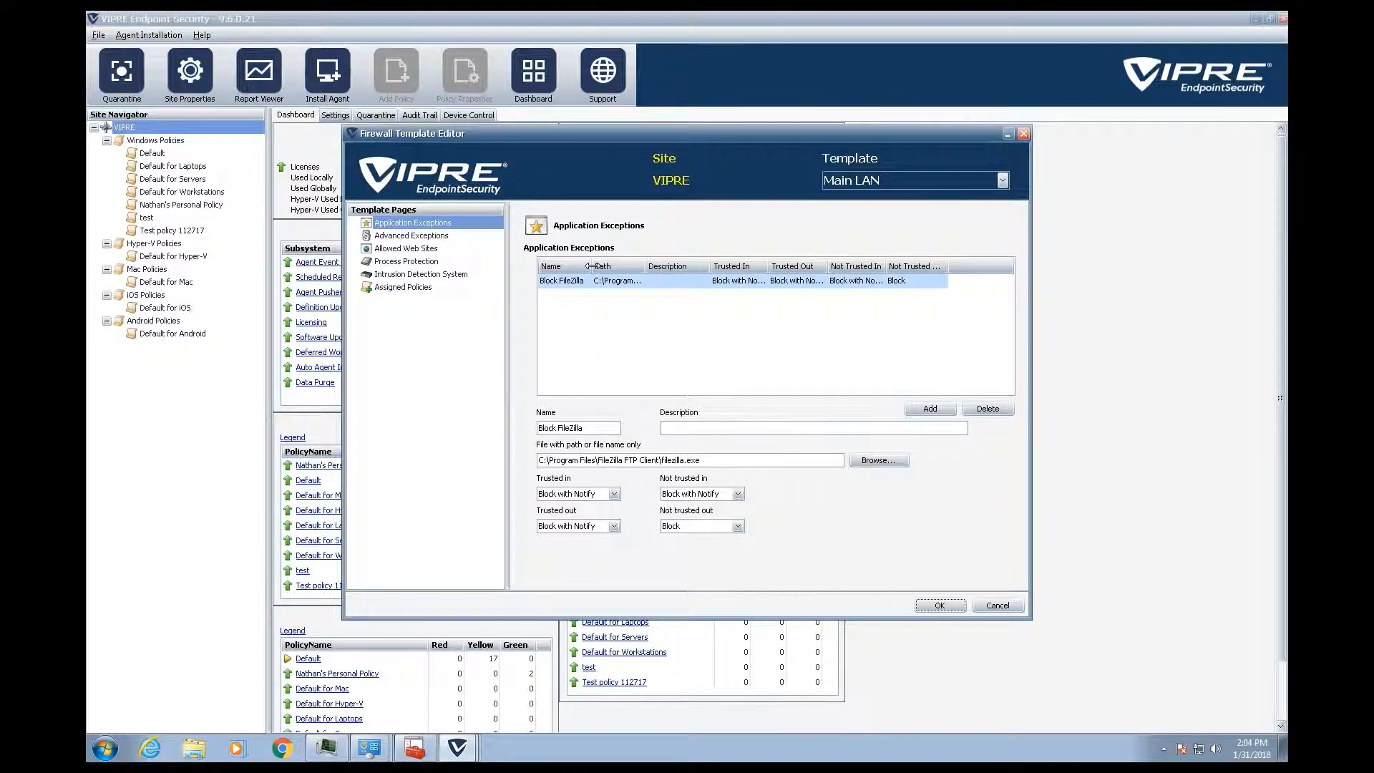
drag(592, 267, 756, 266)
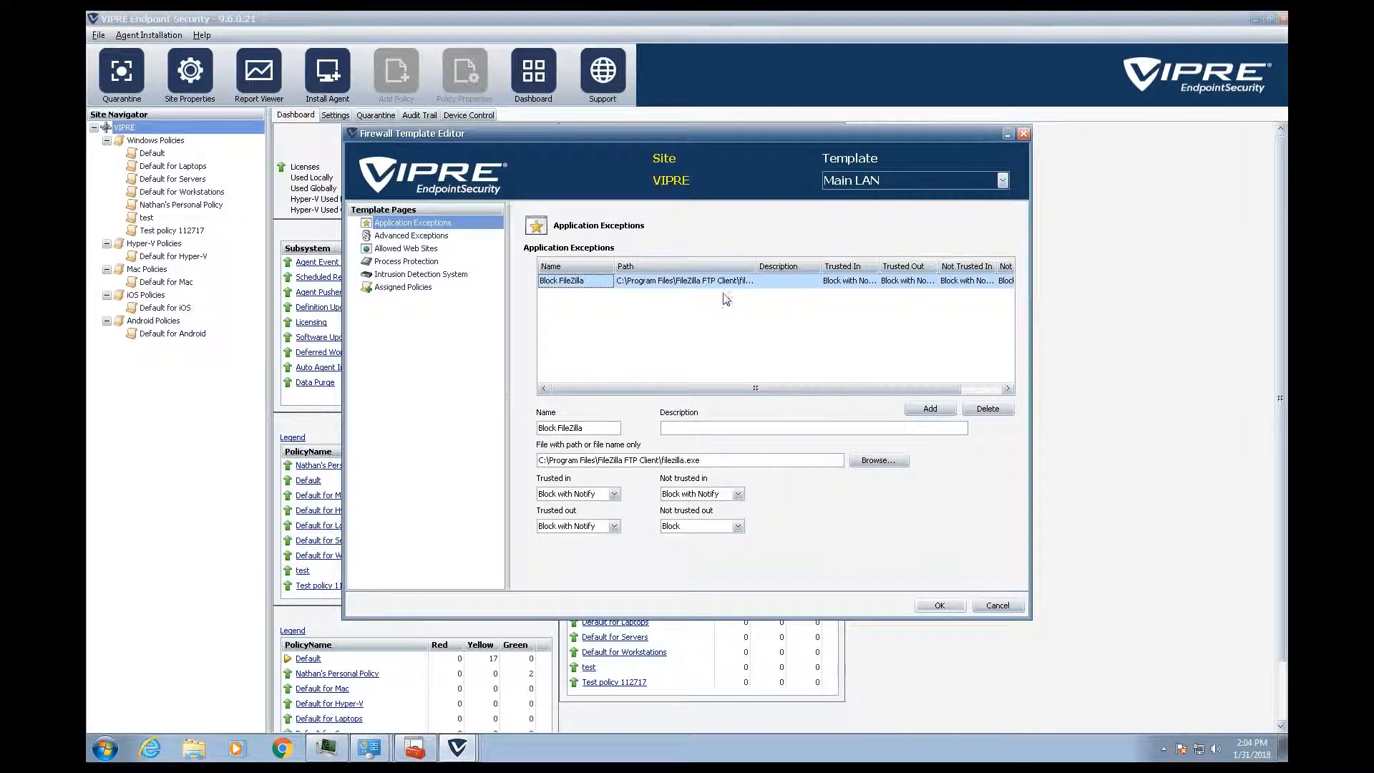
click(411, 238)
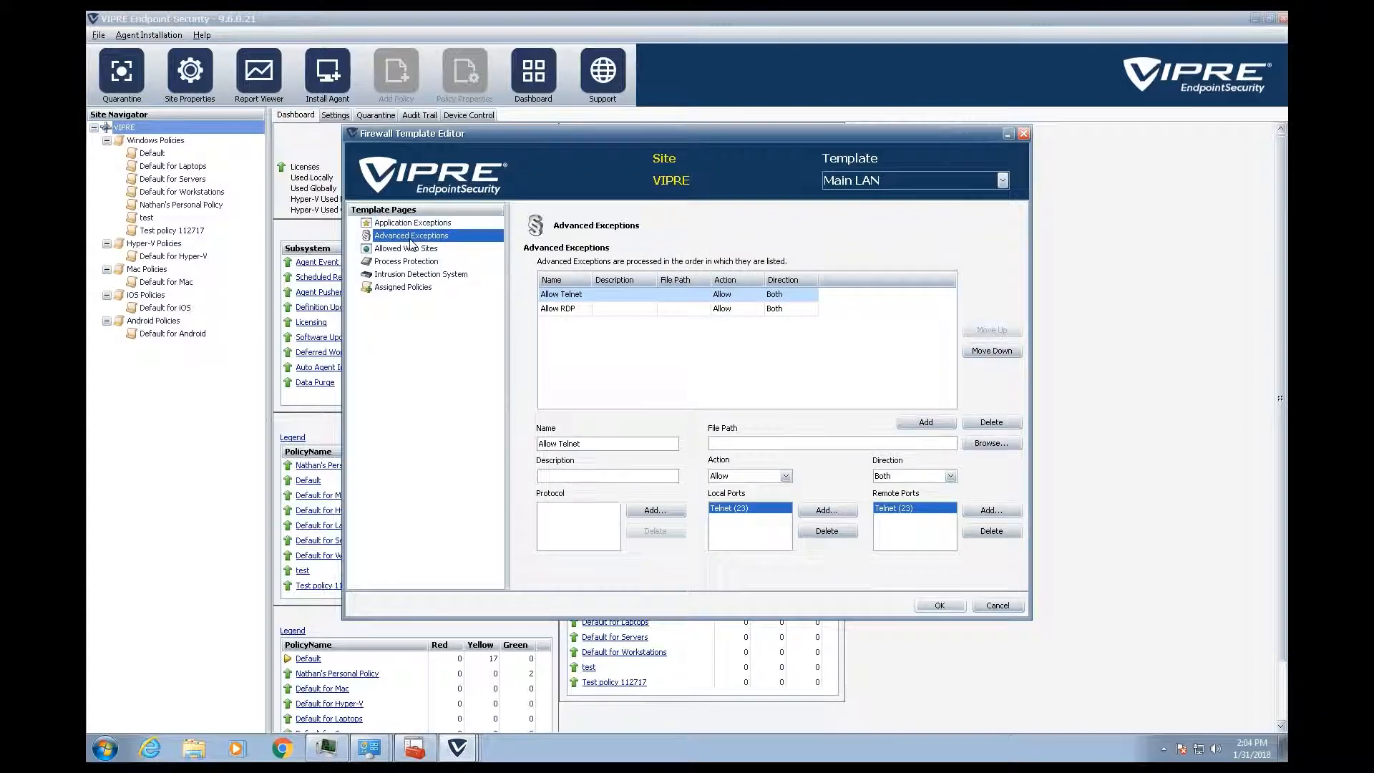
click(582, 297)
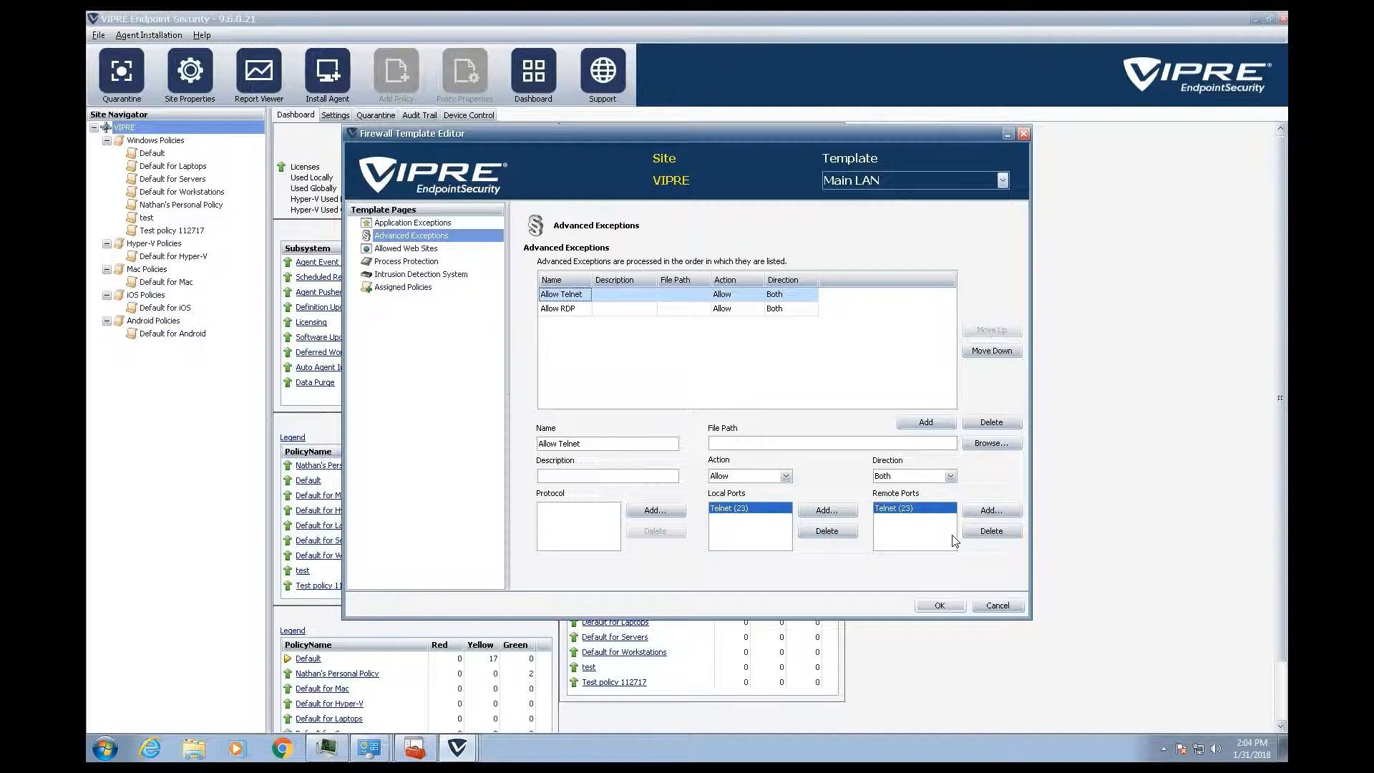
click(641, 310)
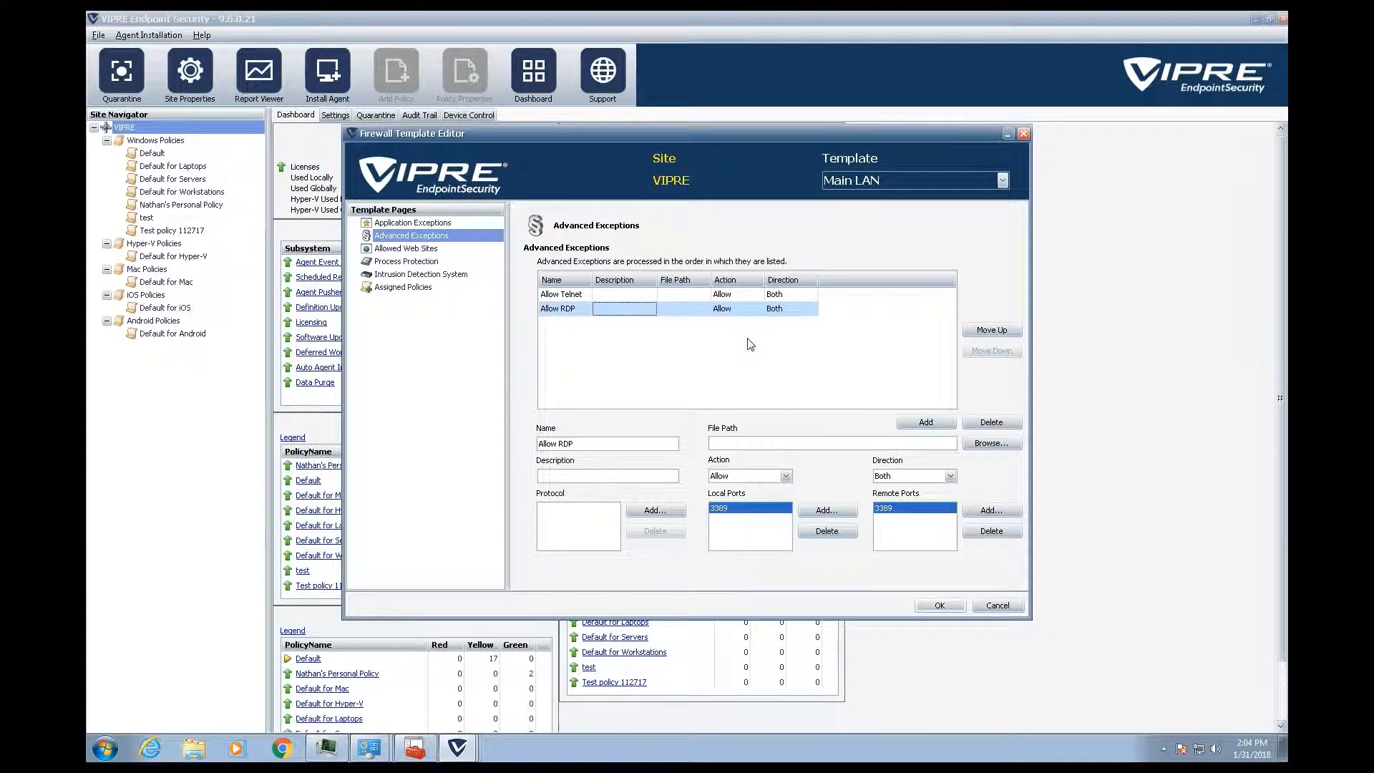
- Add a new advanced exception to the Main LAN template and browse the predefined ports for a single local port
click(926, 423)
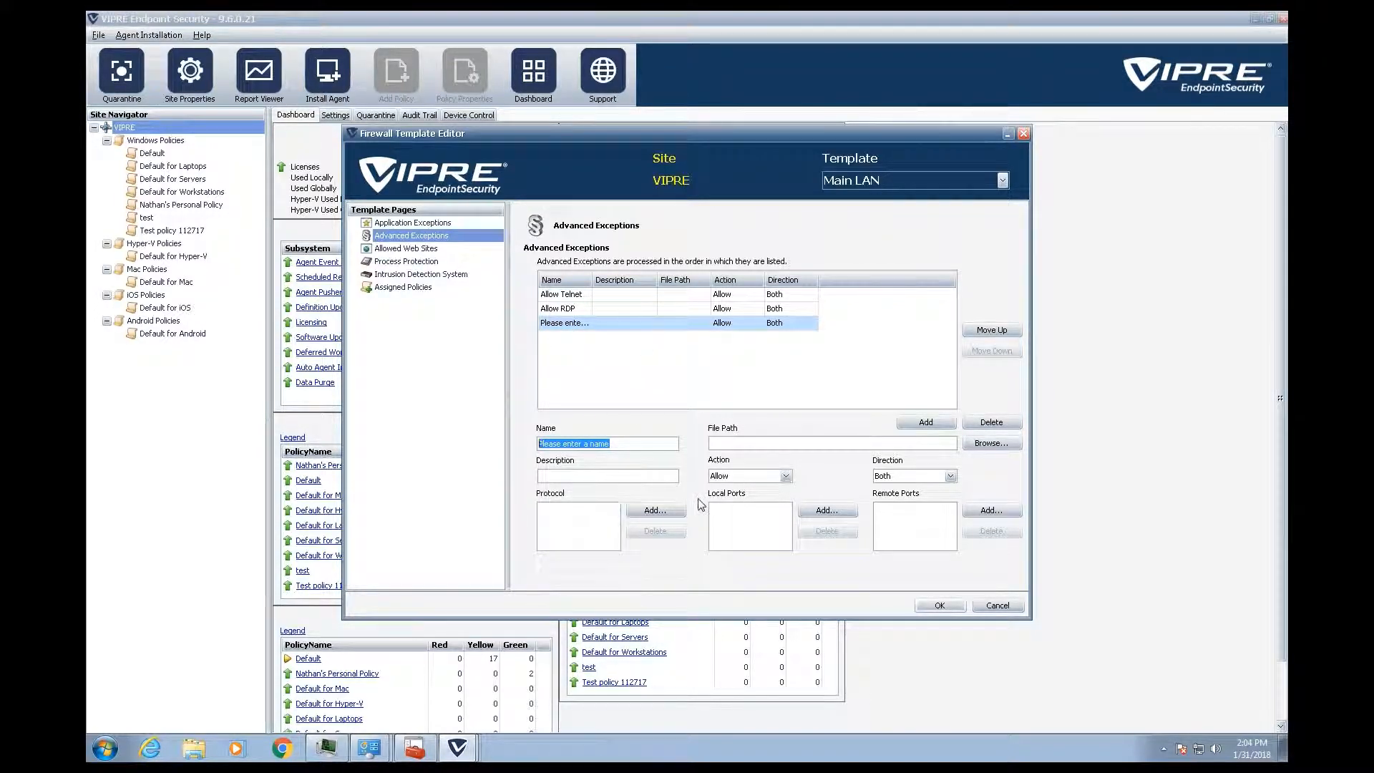
click(827, 510)
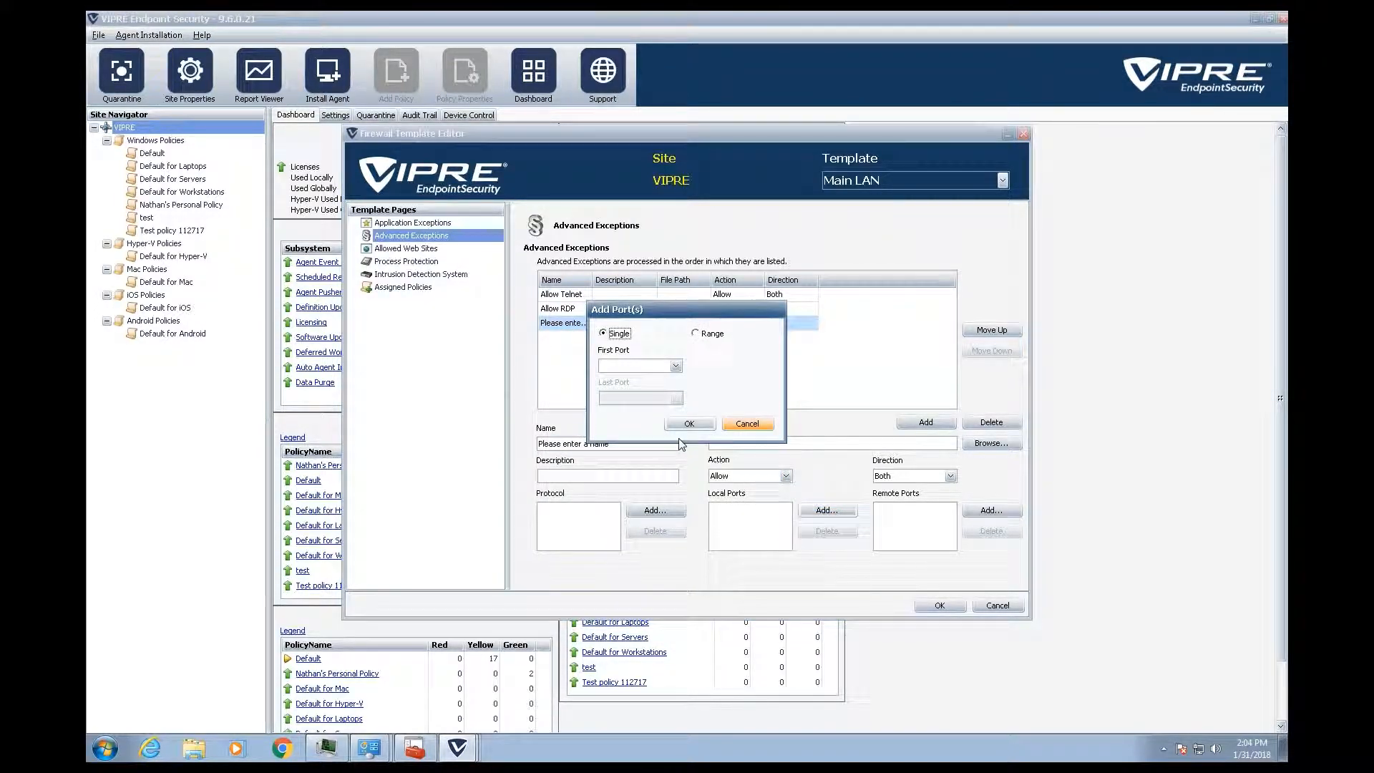
click(675, 366)
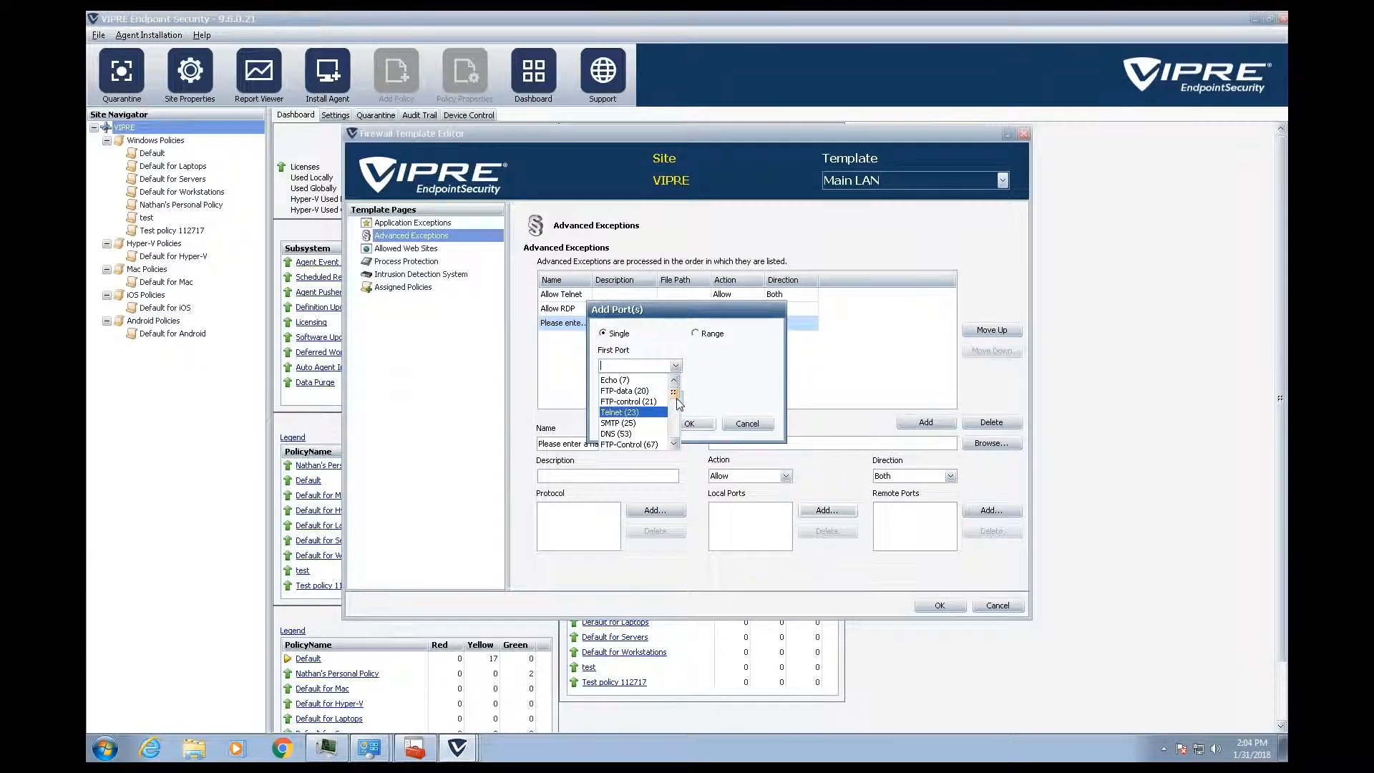
click(678, 418)
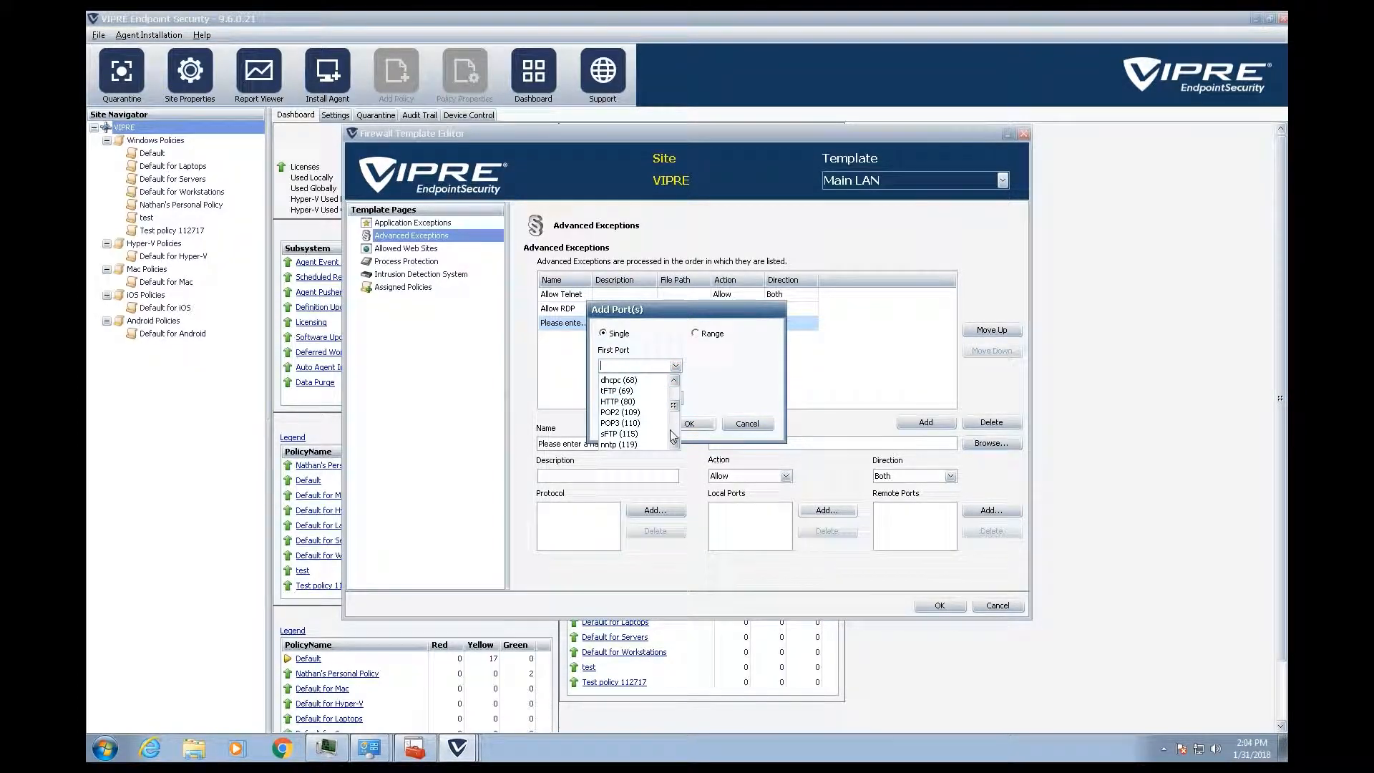
click(673, 435)
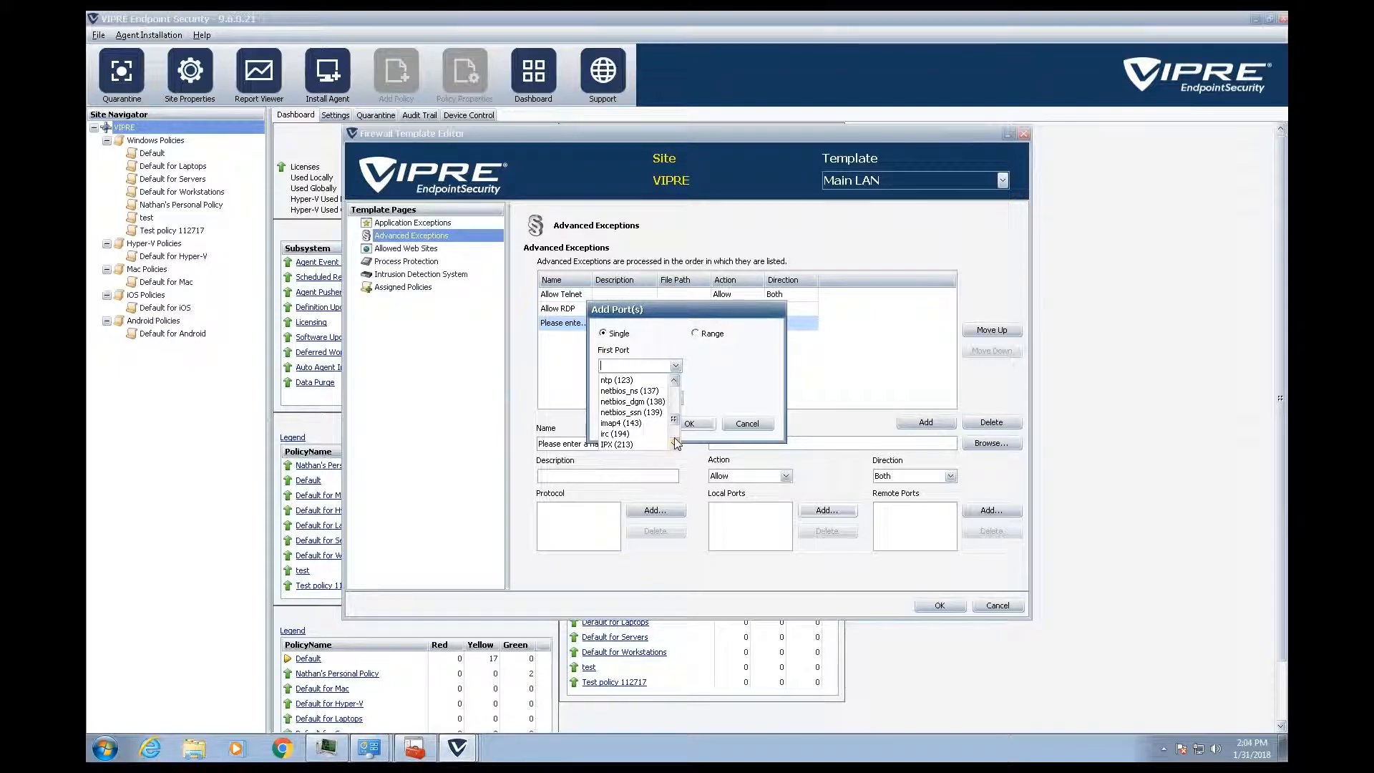
click(675, 444)
click(675, 443)
click(675, 443)
click(675, 443)
click(675, 443)
click(675, 443)
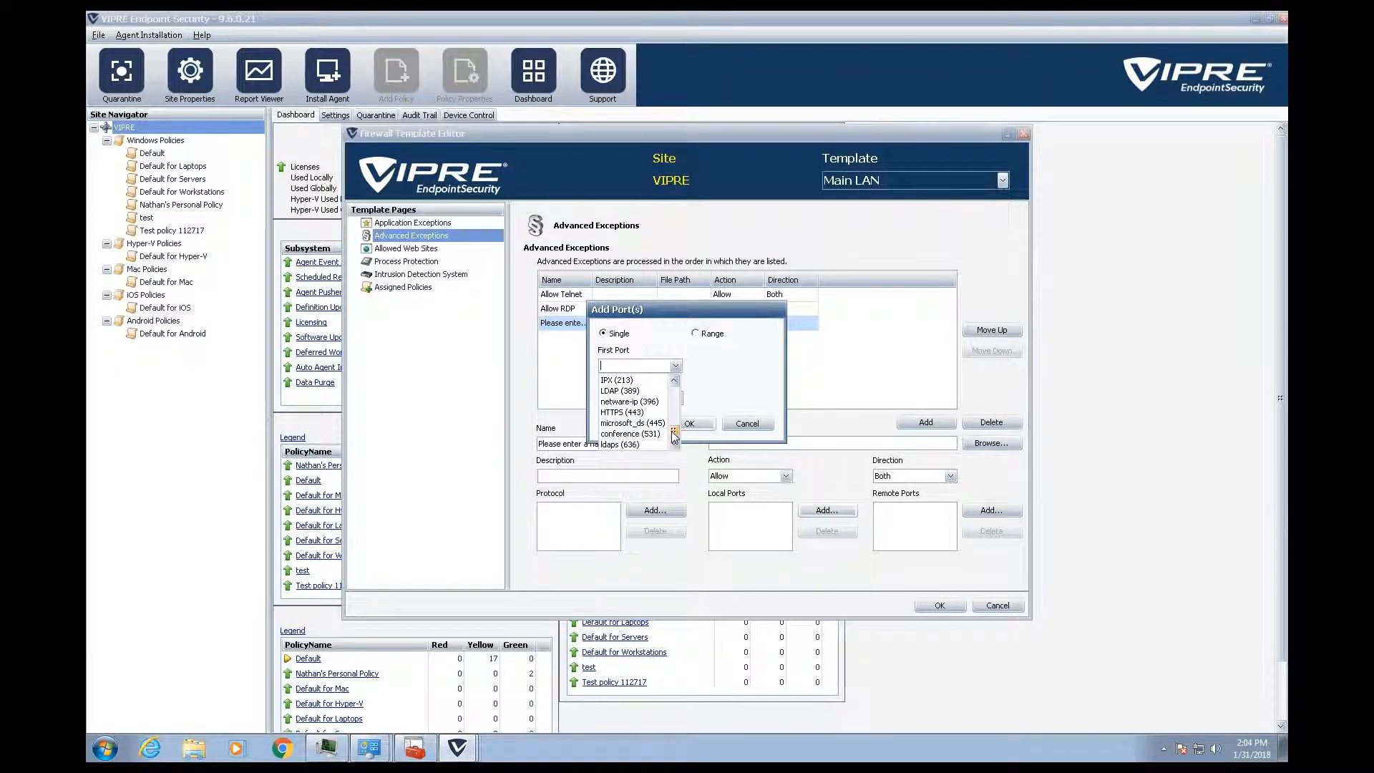
drag(674, 436, 677, 401)
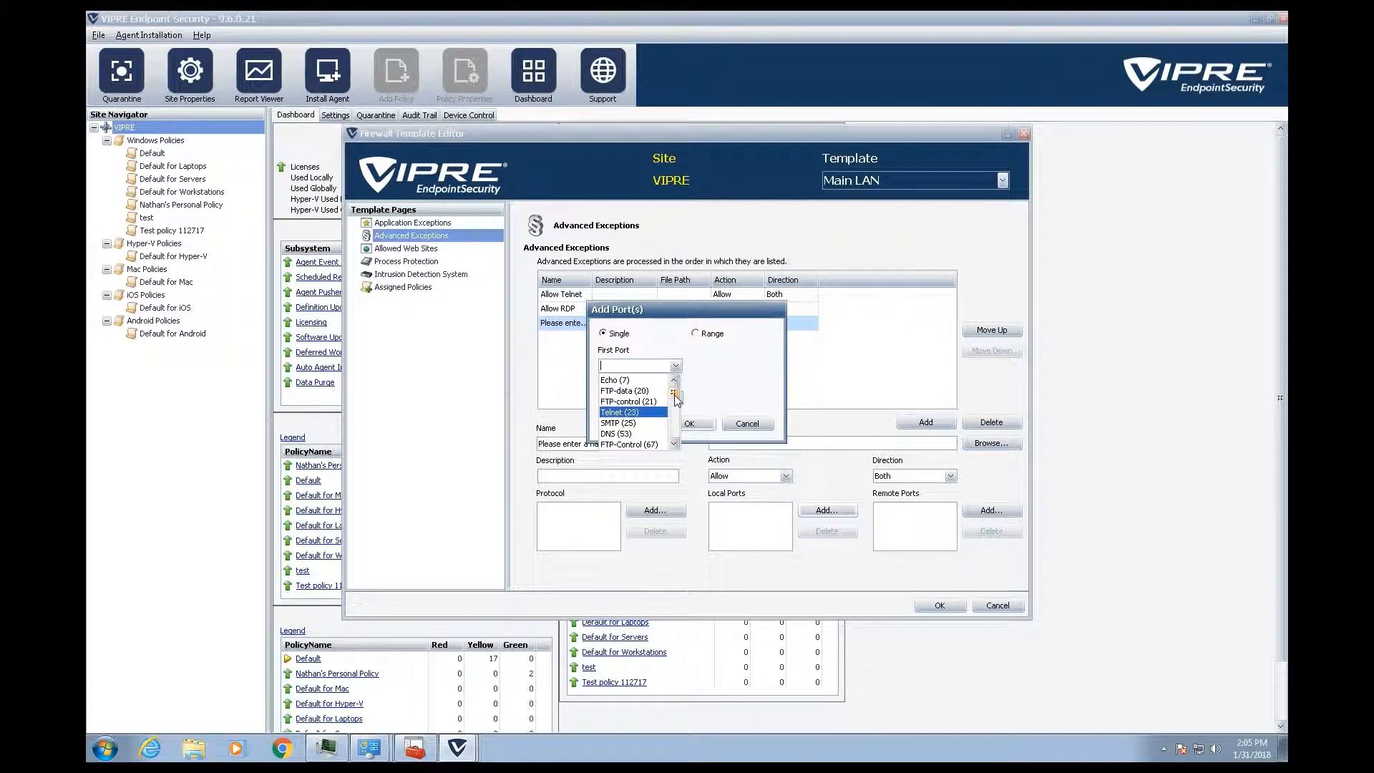
- Enter 1723 as the single local port, discard the entry and delete the unnamed advanced exception
click(646, 363)
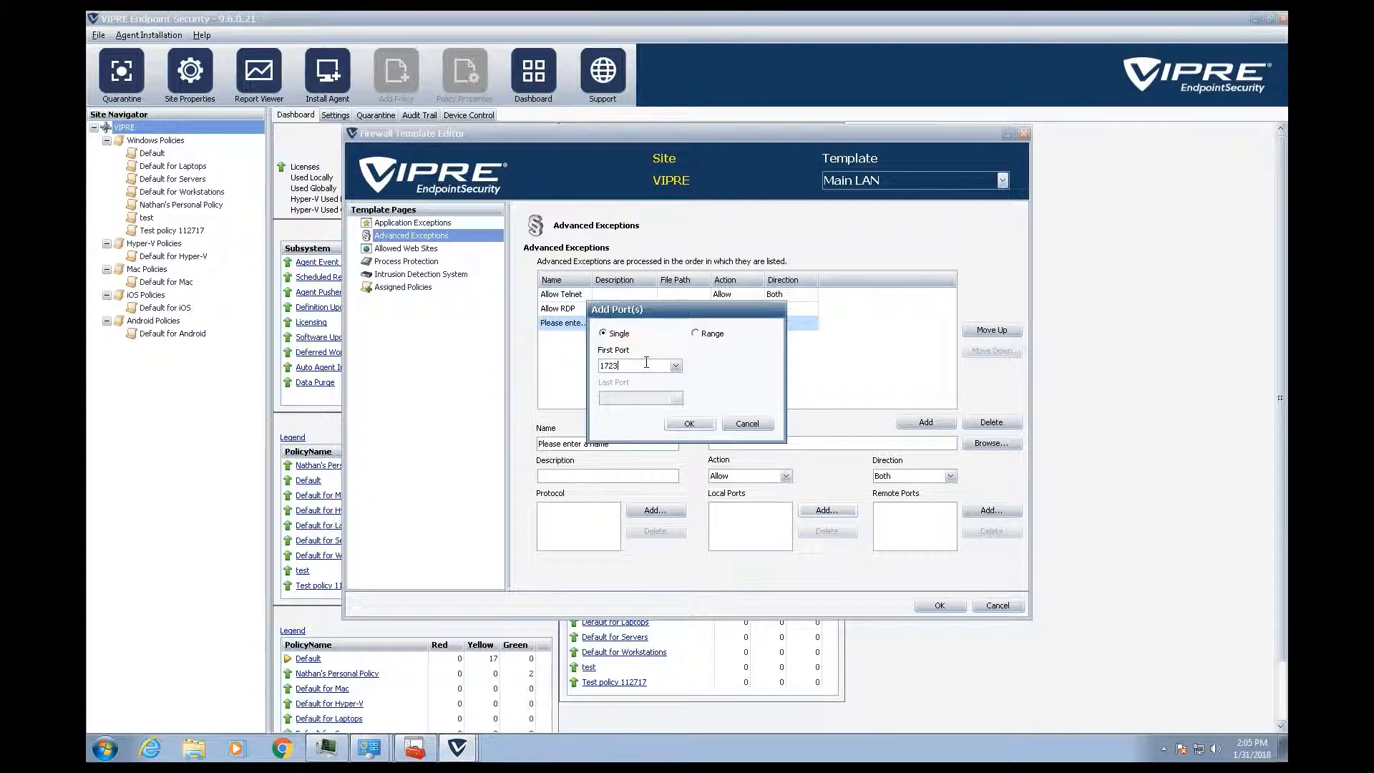
click(749, 428)
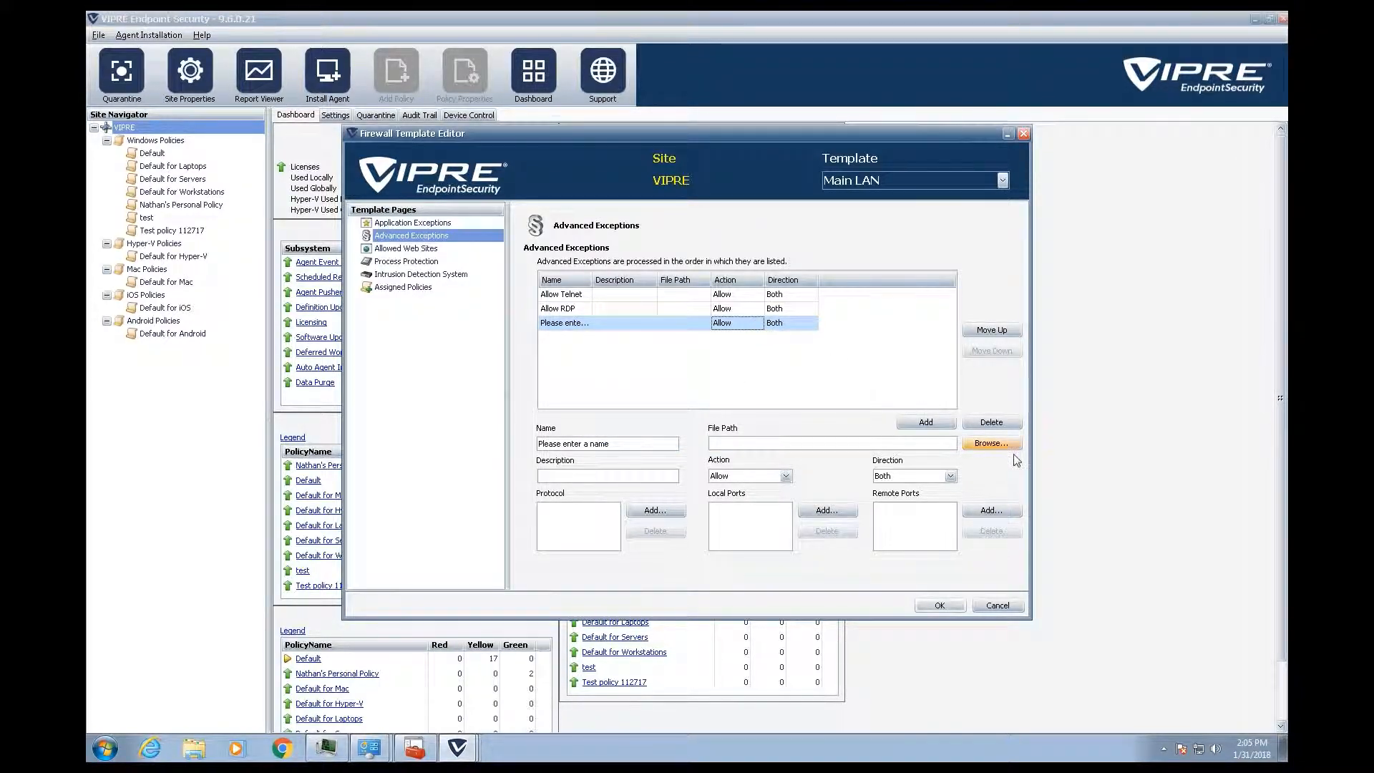
click(996, 427)
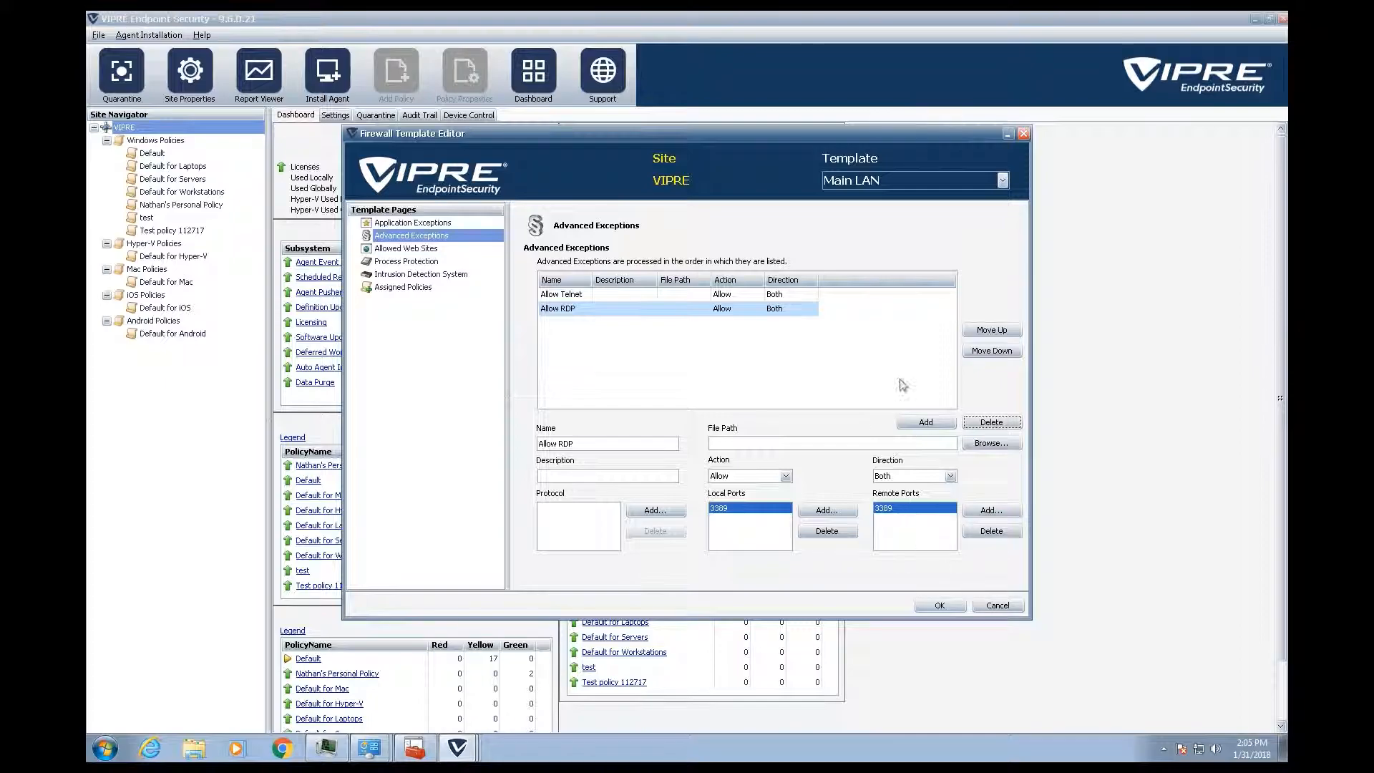
- Close the Main LAN firewall template with OK and return to the site's registration settings
click(940, 605)
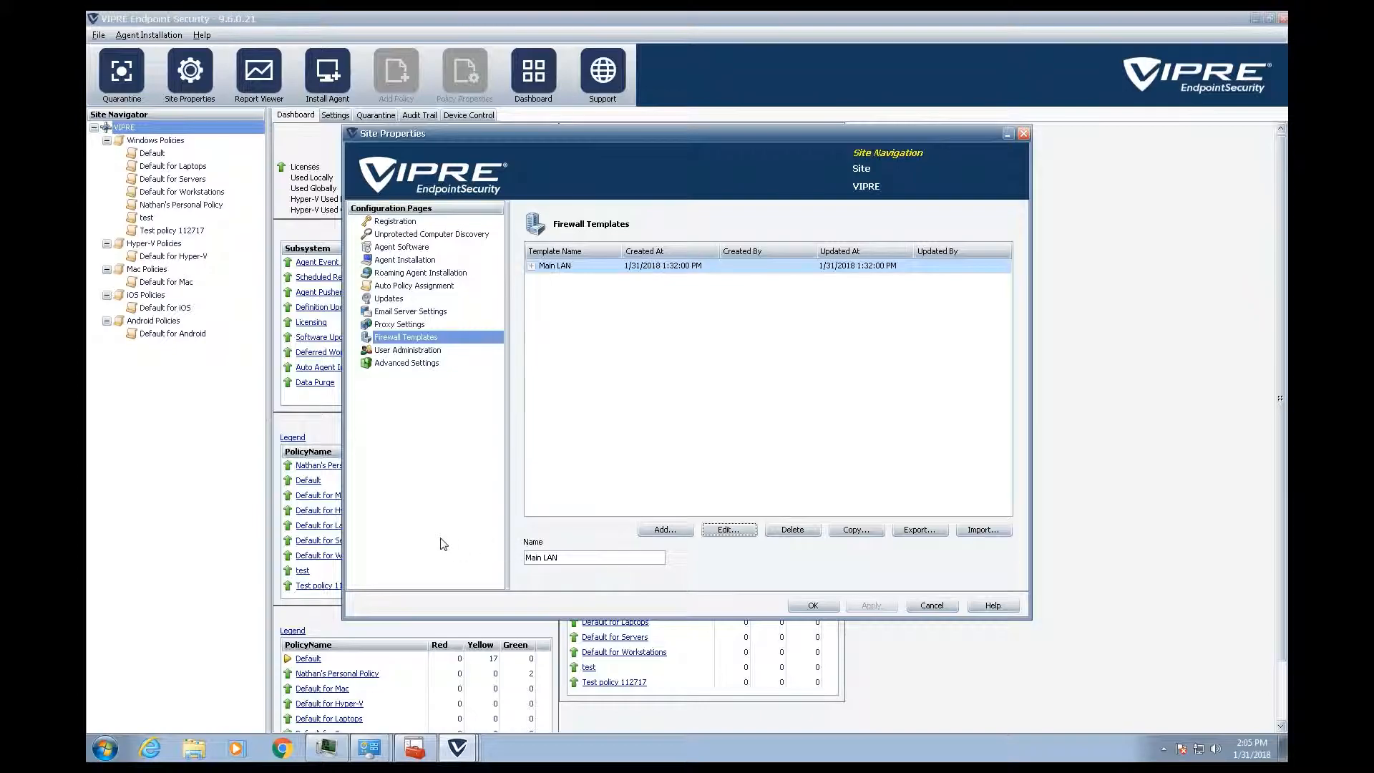
click(410, 223)
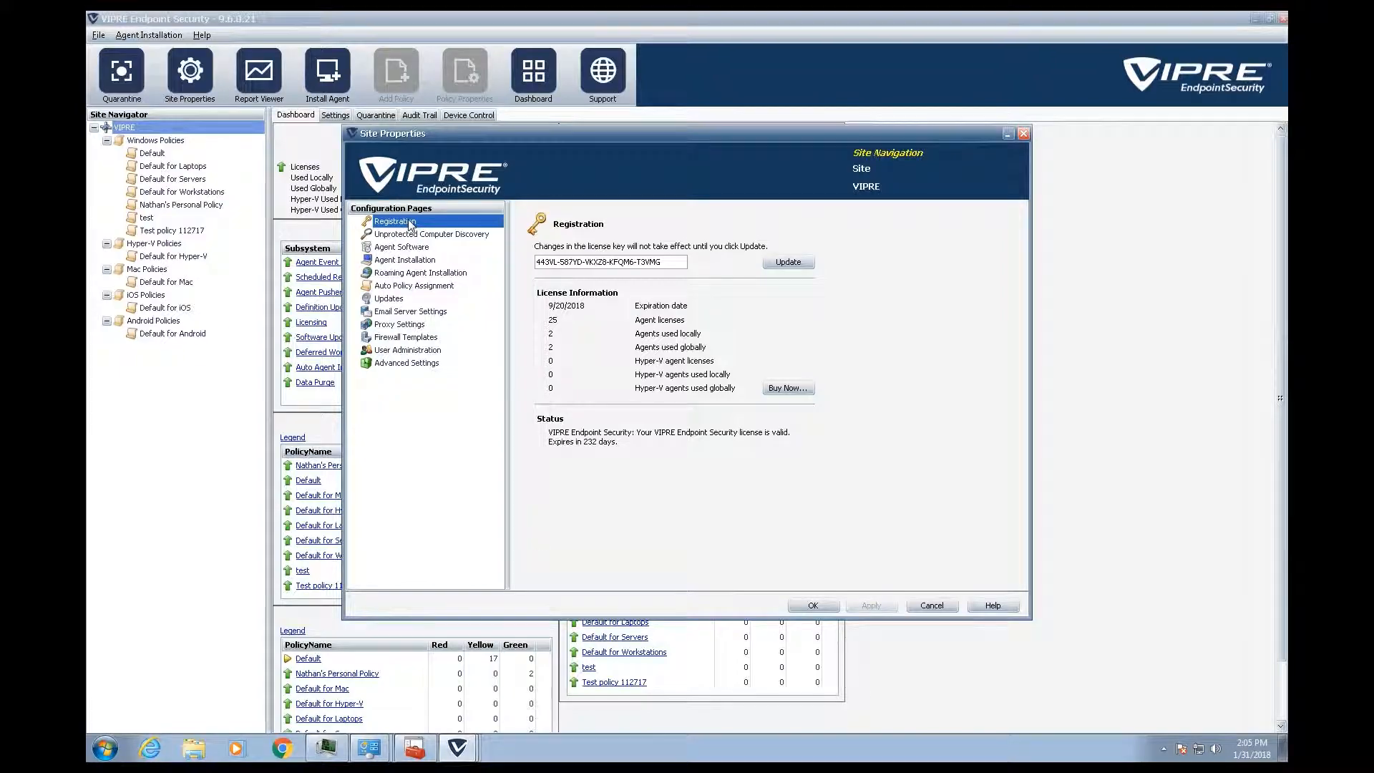